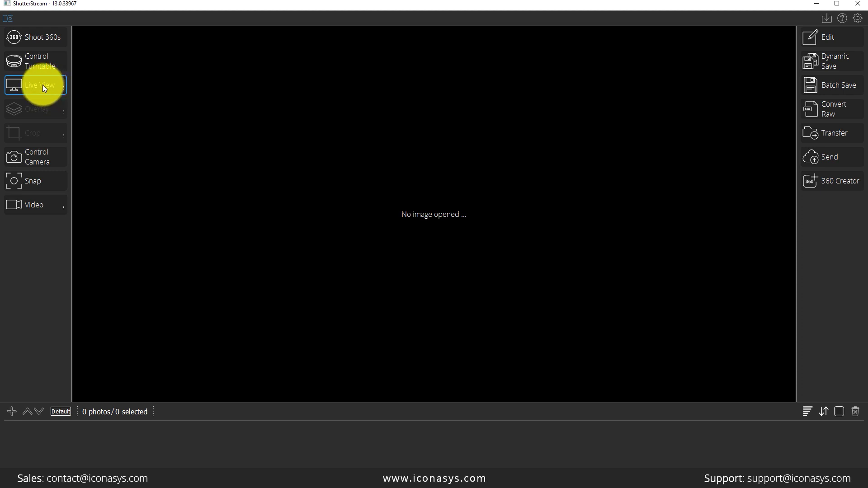
Start the live camera feed showing the black Nike shoe with the grid overlay
{"action": "left_click", "coordinate": [43, 85]}
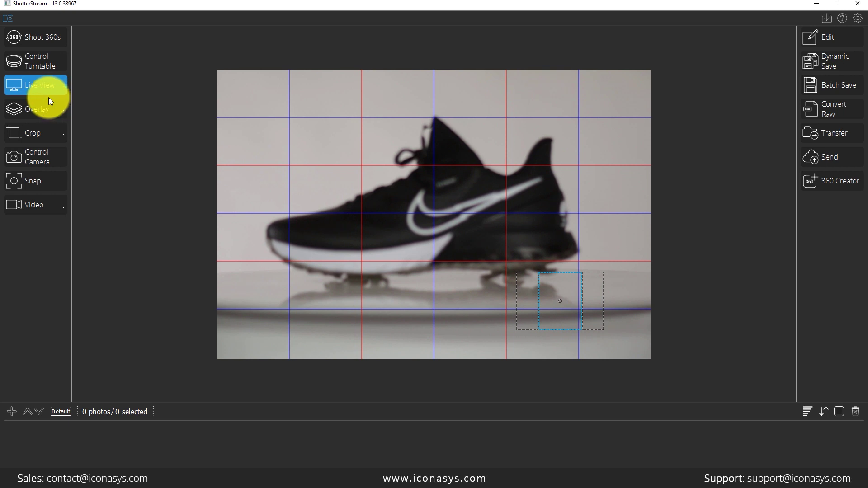
Open the camera settings, set the focus point on the FLYKNIT logo and autofocus
{"action": "left_click", "coordinate": [38, 154]}
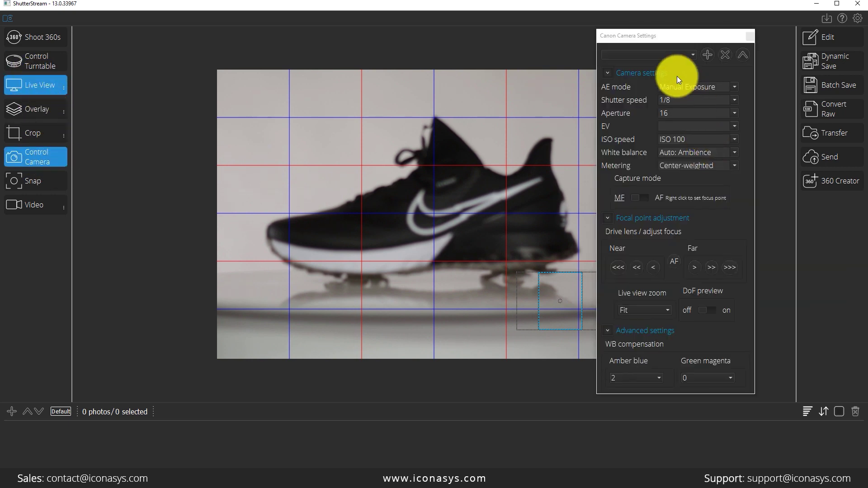
{"action": "left_click_drag", "start_coordinate": [644, 41], "coordinate": [693, 32]}
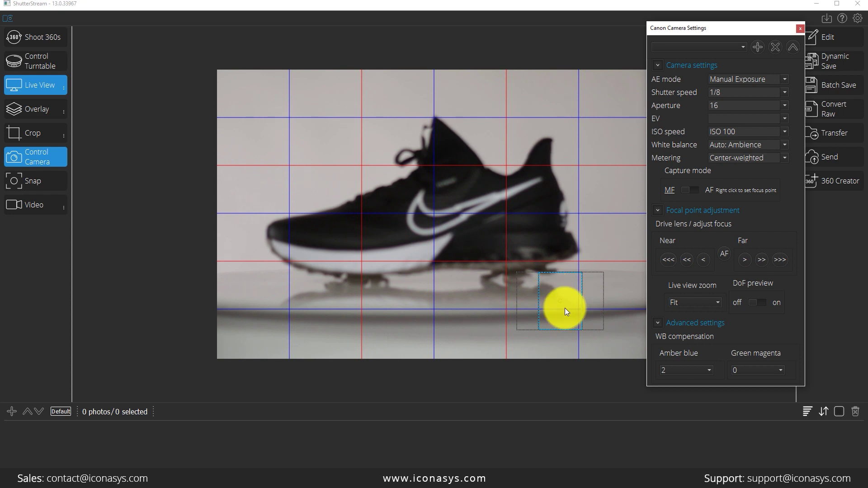
{"action": "left_click", "coordinate": [450, 197]}
{"action": "right_click", "coordinate": [453, 195]}
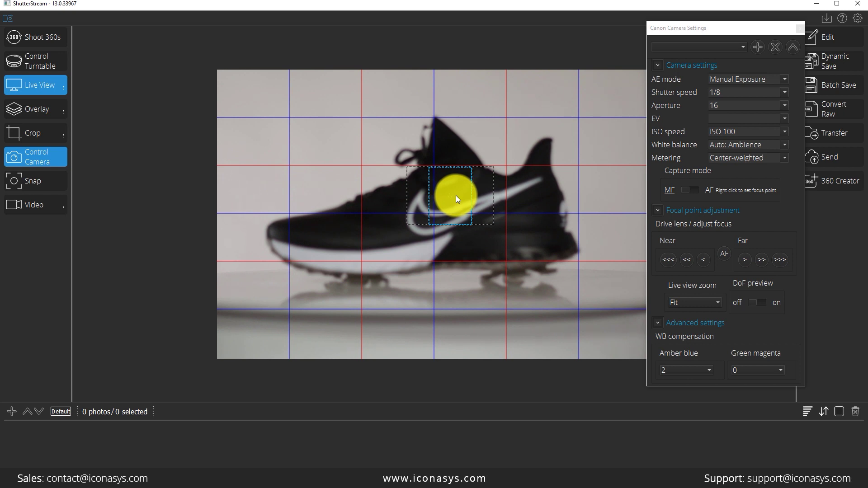
{"action": "left_click", "coordinate": [723, 251]}
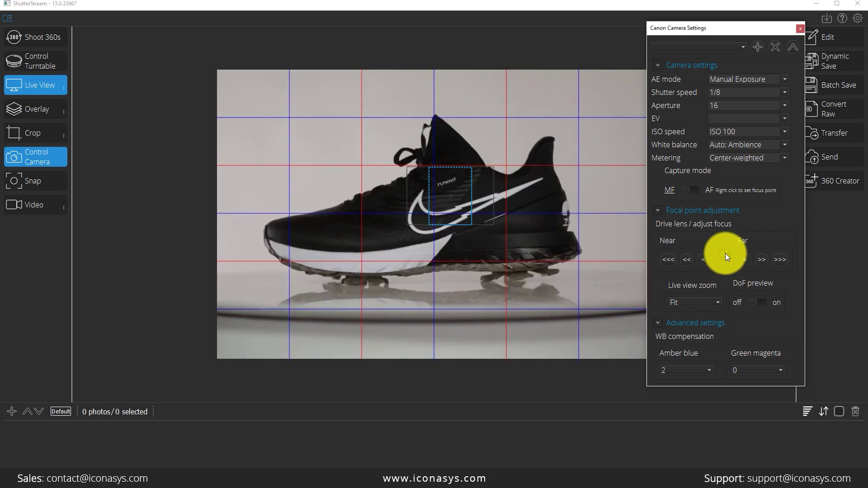
Fine-tune focus on the logo at 10x zoom, then return the view to Fit
{"action": "left_click", "coordinate": [699, 303]}
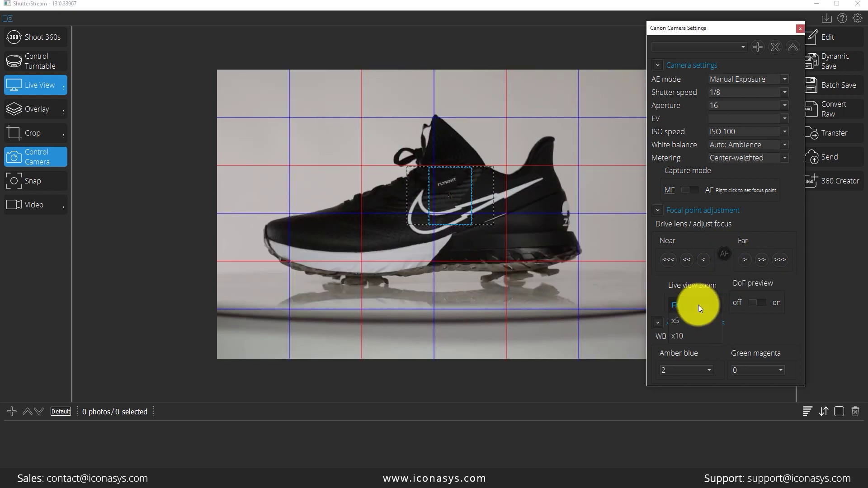
{"action": "left_click", "coordinate": [693, 335]}
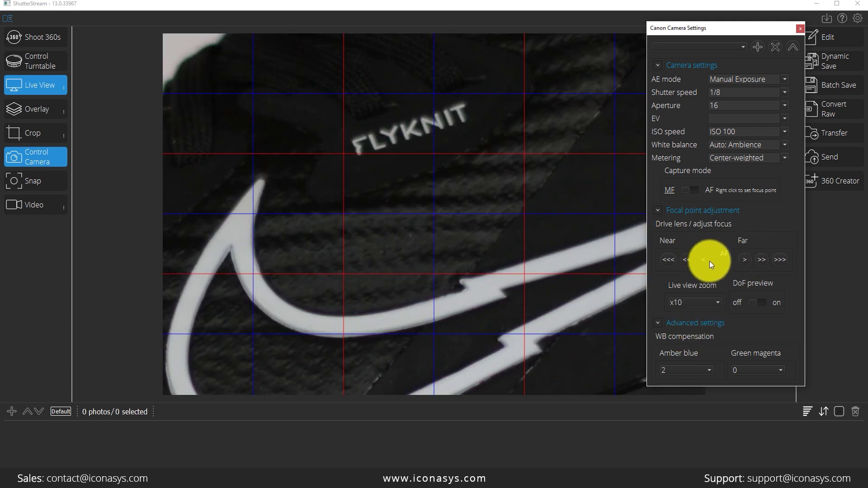
{"action": "left_click", "coordinate": [746, 259]}
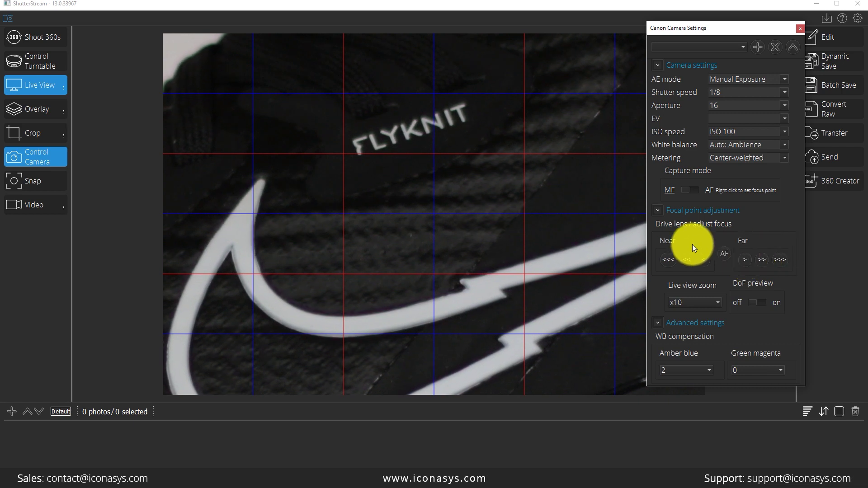
{"action": "left_click", "coordinate": [694, 251]}
{"action": "left_click", "coordinate": [752, 263]}
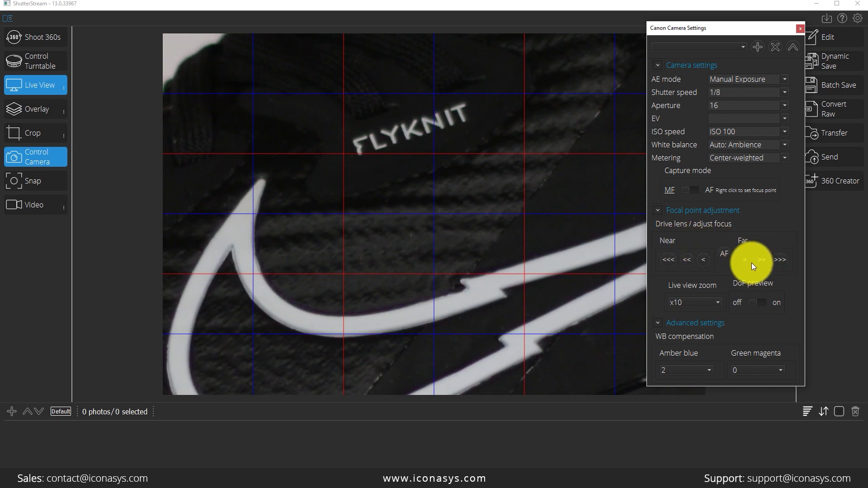
{"action": "left_click", "coordinate": [709, 303]}
{"action": "left_click", "coordinate": [708, 303]}
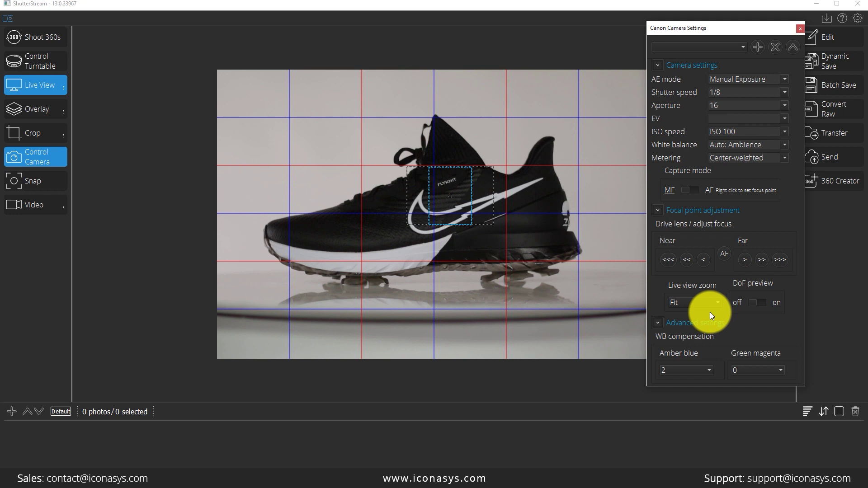
Set shutter speed to 1/4 and aperture to 16 after trying 11, then close the camera settings
{"action": "left_click", "coordinate": [720, 93]}
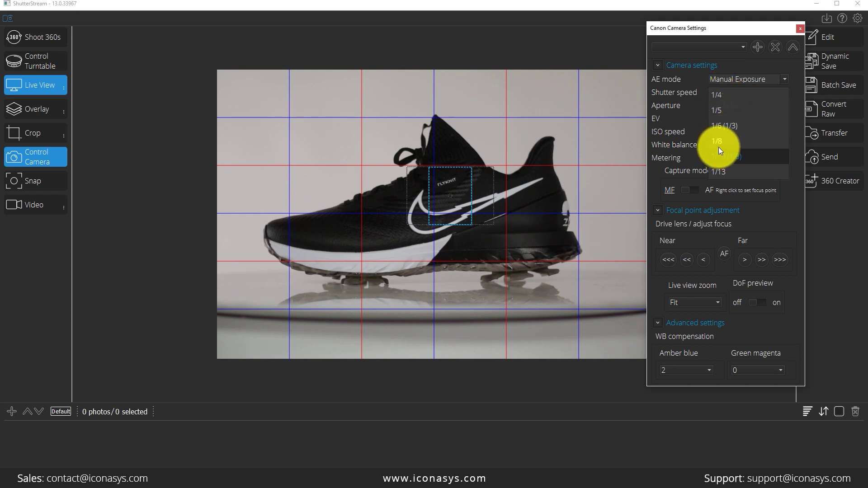
{"action": "left_click", "coordinate": [728, 96]}
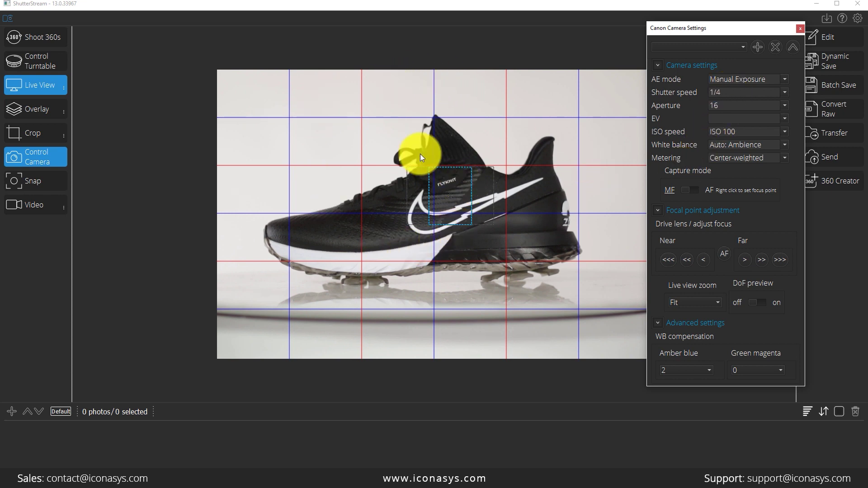
{"action": "left_click", "coordinate": [759, 105]}
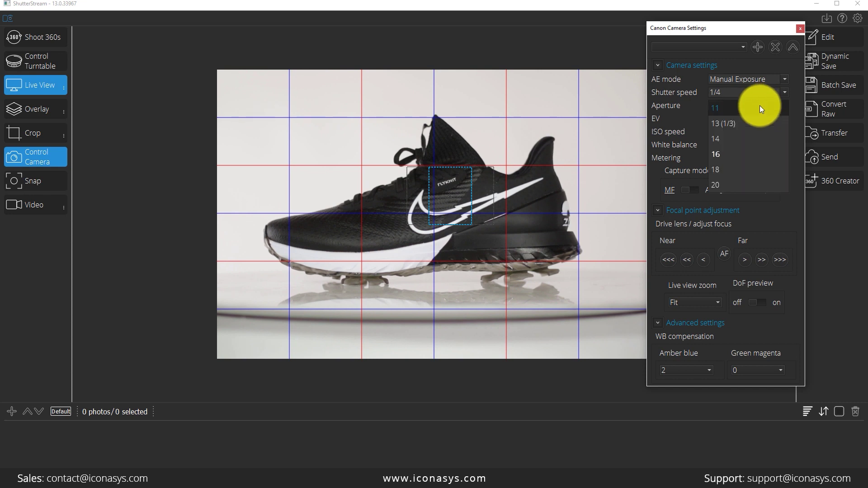
{"action": "left_click", "coordinate": [752, 111]}
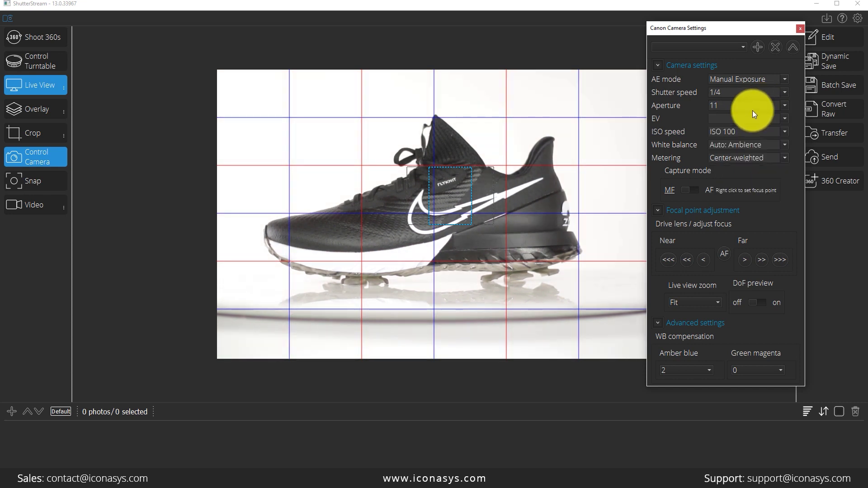
{"action": "left_click", "coordinate": [752, 107]}
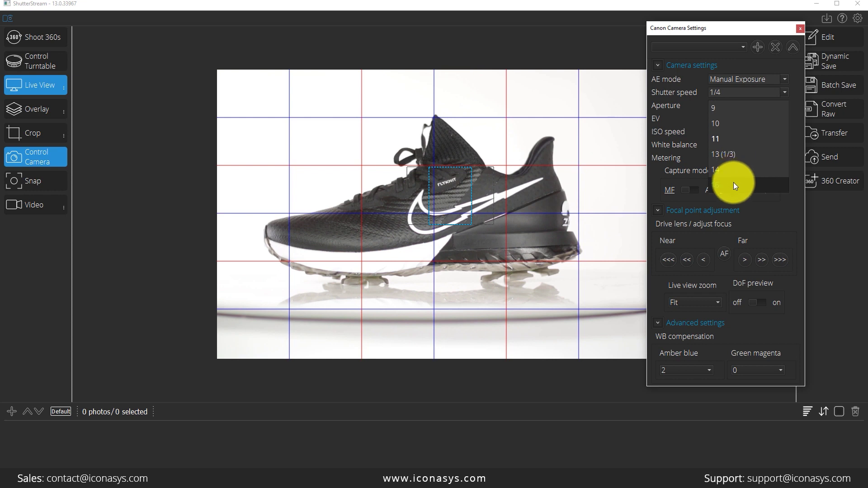
{"action": "left_click", "coordinate": [733, 183]}
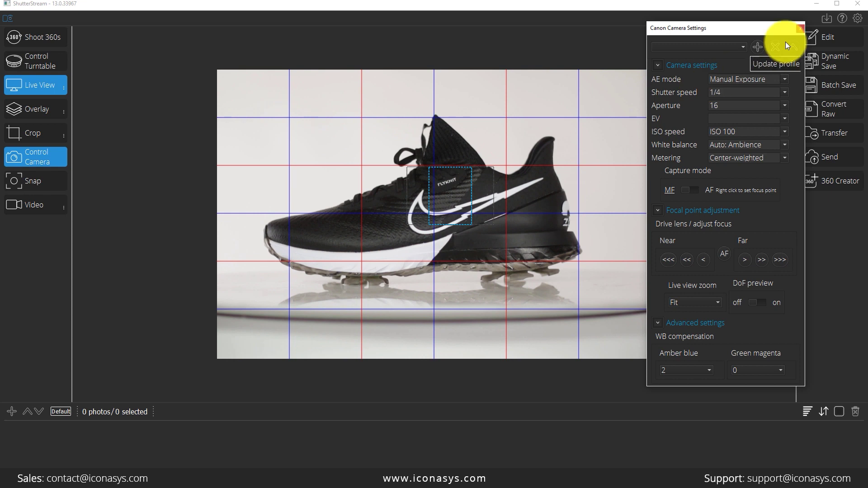
{"action": "left_click", "coordinate": [800, 29]}
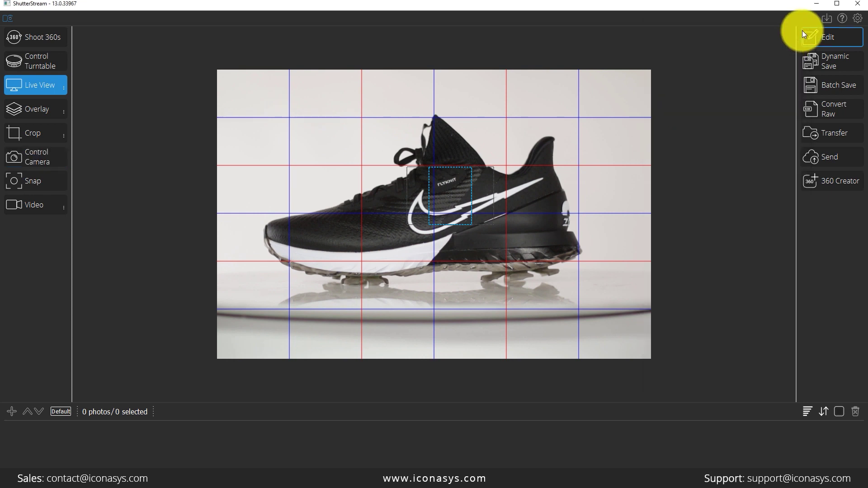
Enable cropping and draw a crop box over the shoe
{"action": "left_click", "coordinate": [49, 133]}
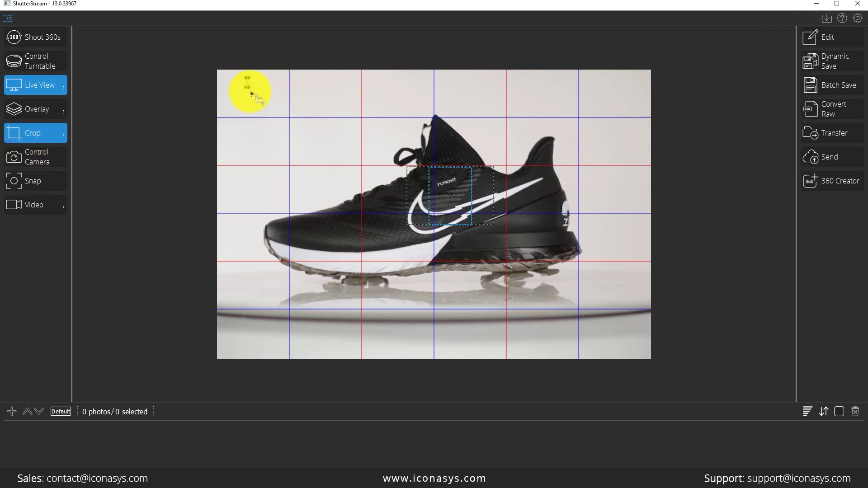
{"action": "left_click_drag", "start_coordinate": [251, 95], "coordinate": [613, 303]}
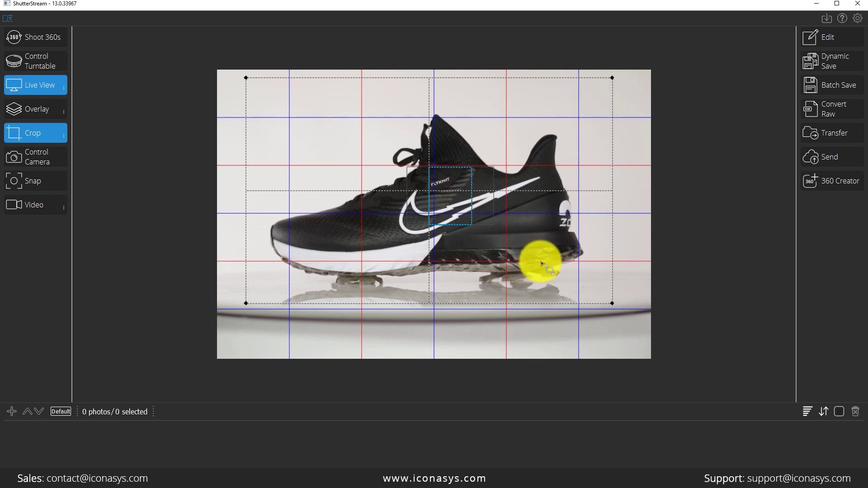
Widen the crop box around the whole shoe and confirm Continuous as the turntable type
{"action": "left_click_drag", "start_coordinate": [612, 305], "coordinate": [622, 308]}
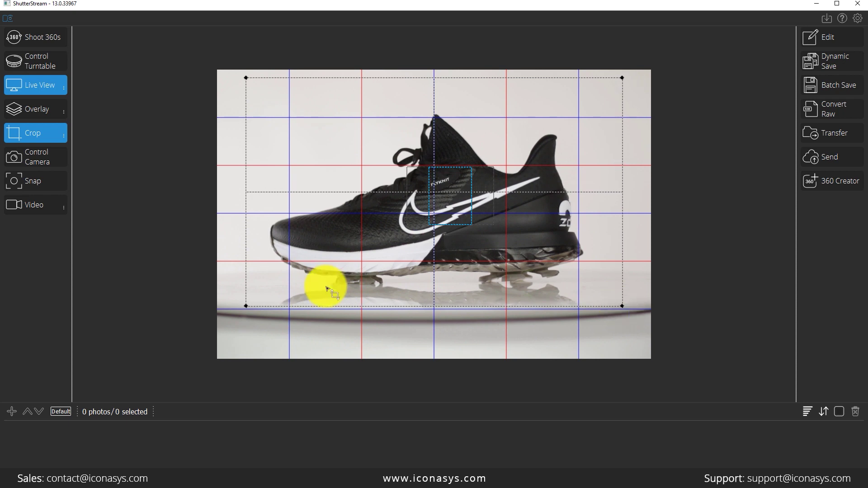
{"action": "left_click_drag", "start_coordinate": [247, 306], "coordinate": [238, 304]}
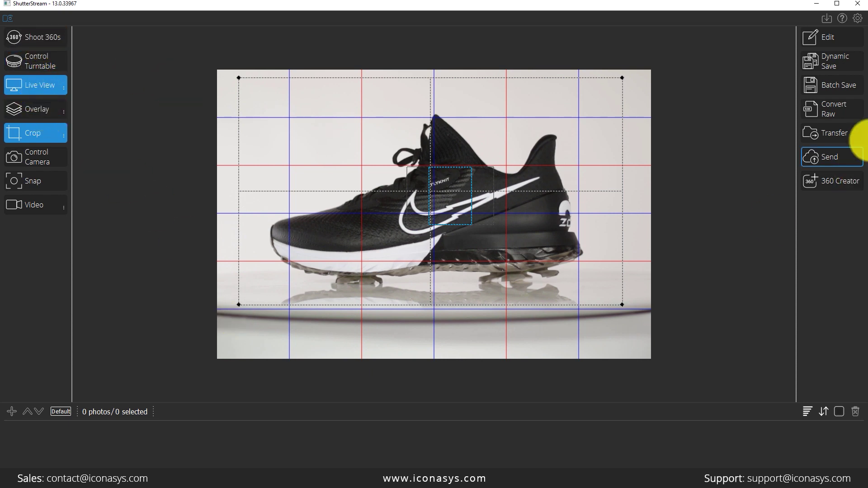
{"action": "left_click", "coordinate": [858, 19]}
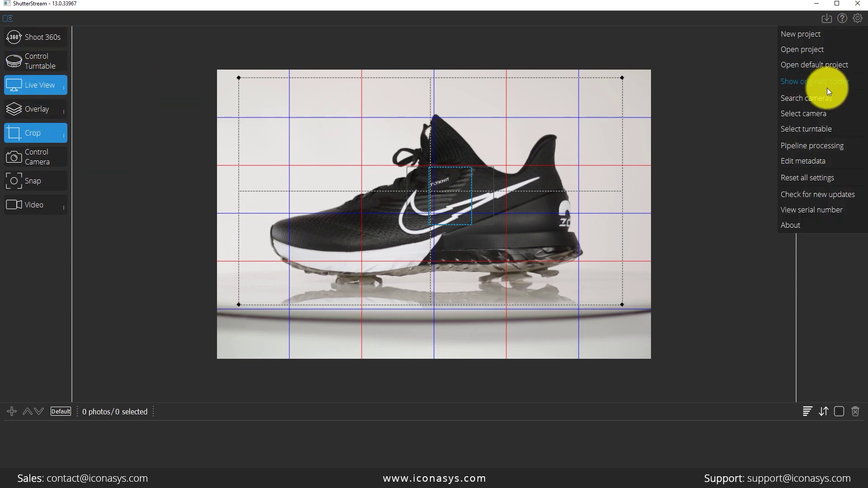
{"action": "left_click", "coordinate": [817, 130]}
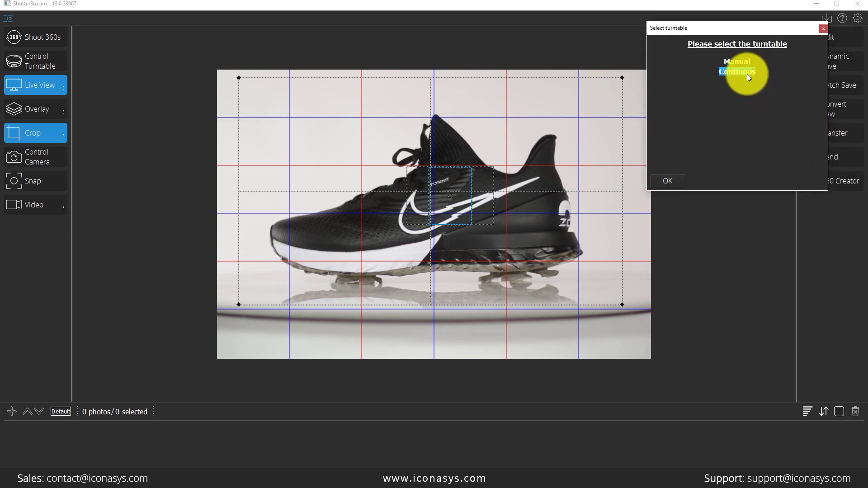
{"action": "left_click", "coordinate": [675, 178]}
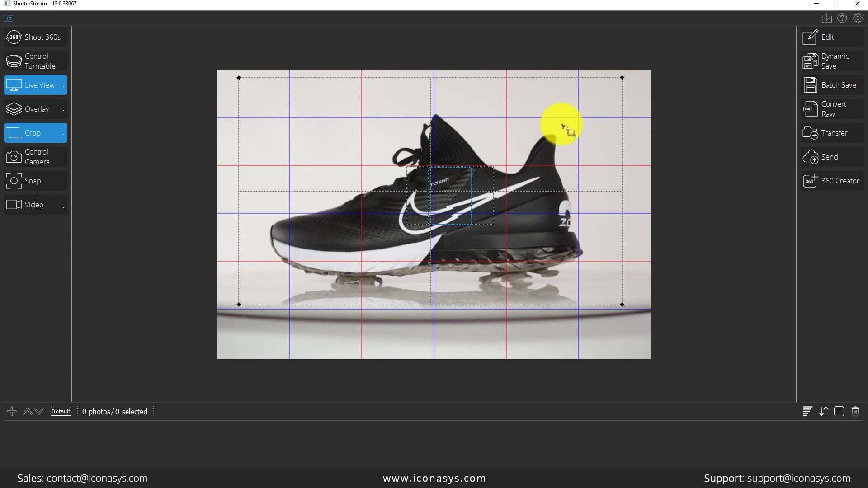
Enter 33 in the 360 shooting settings, set the post-stop delay to 3, and shoot the spin
{"action": "left_click", "coordinate": [55, 37]}
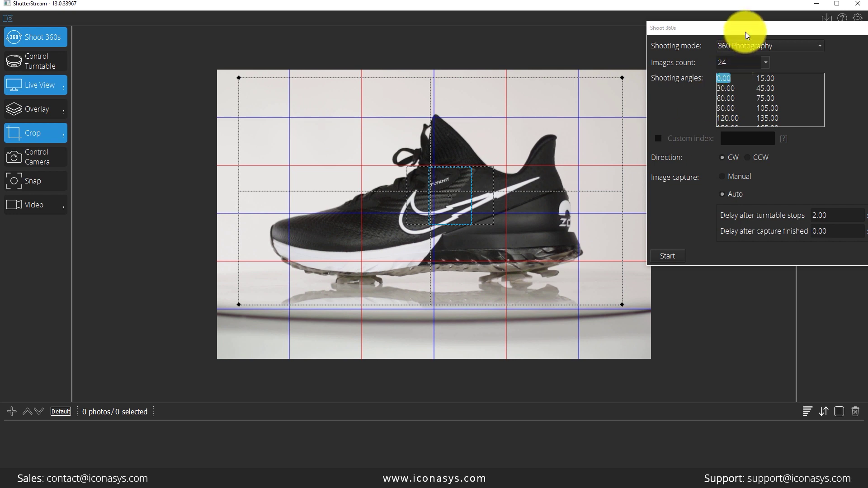
{"action": "left_click_drag", "start_coordinate": [745, 33], "coordinate": [659, 34]}
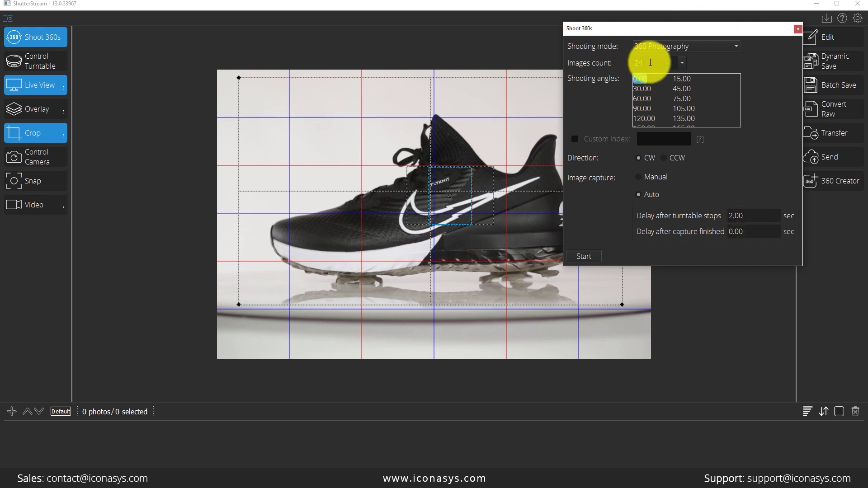
{"action": "type", "text": "33"}
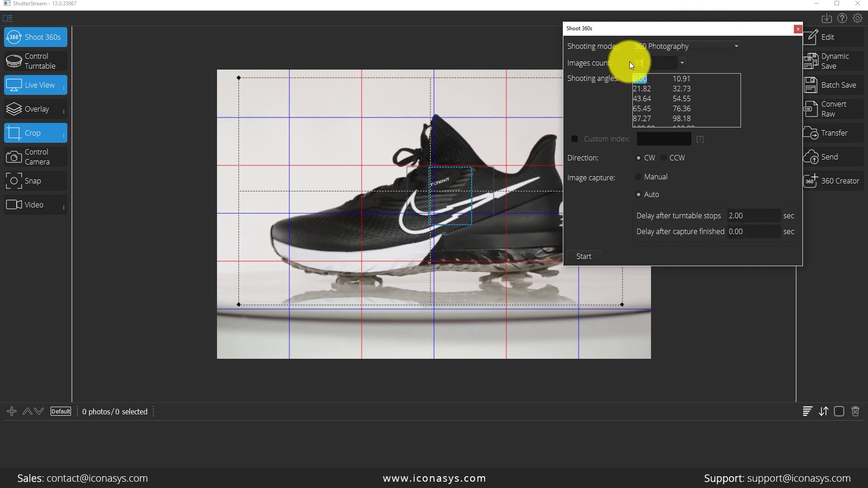
{"action": "left_click", "coordinate": [732, 220]}
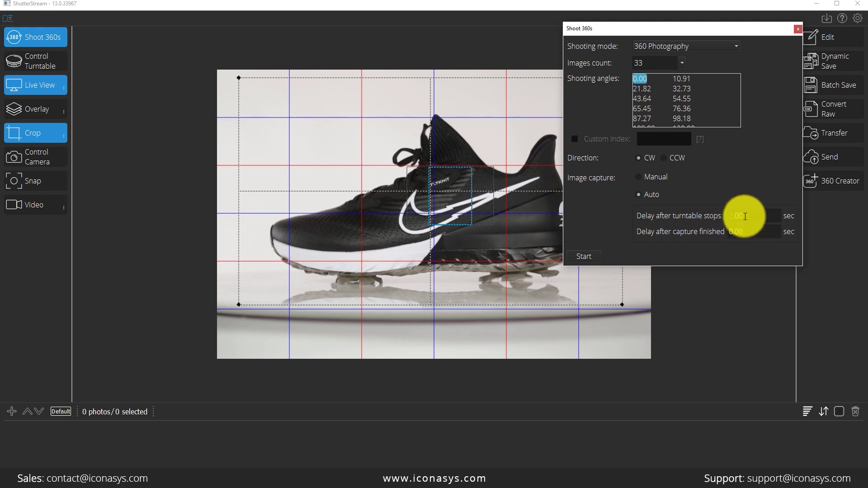
{"action": "key", "text": "BackSpace"}
{"action": "type", "text": "3"}
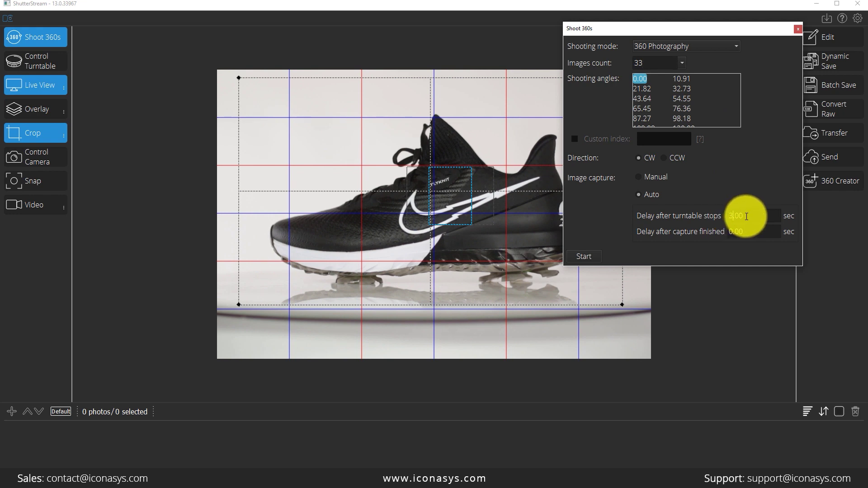
{"action": "left_click", "coordinate": [589, 255]}
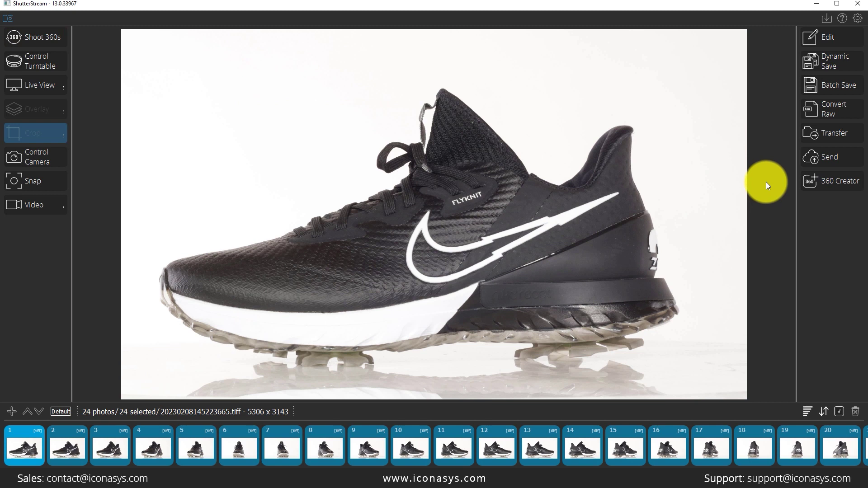
Review spin photos 7, 13, 9, 5 and 4, then select all 24 photos
{"action": "left_click", "coordinate": [285, 447]}
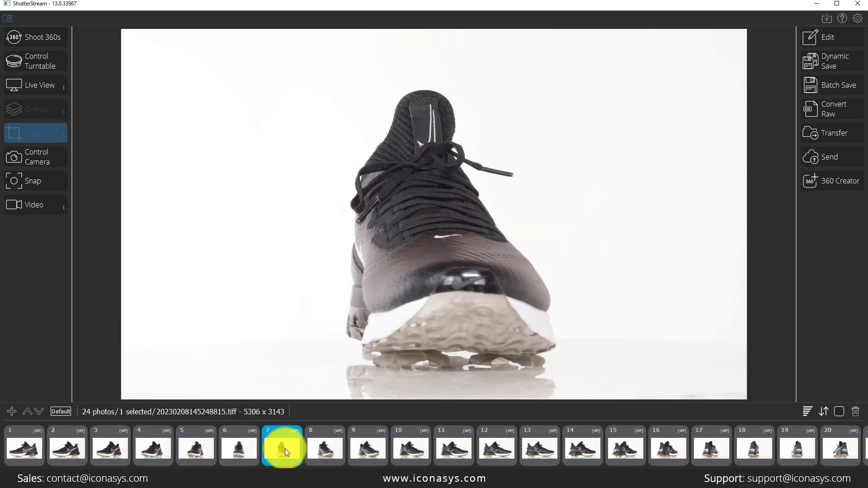
{"action": "left_click", "coordinate": [446, 446]}
{"action": "left_click", "coordinate": [535, 446]}
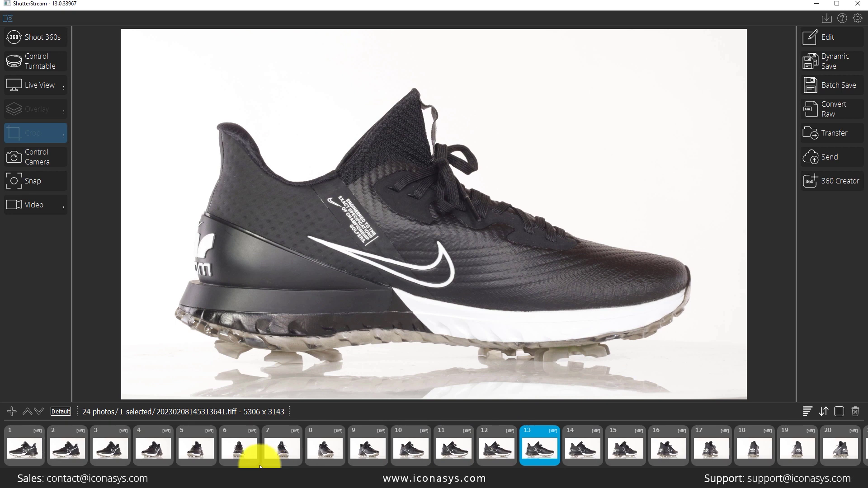
{"action": "left_click", "coordinate": [284, 444]}
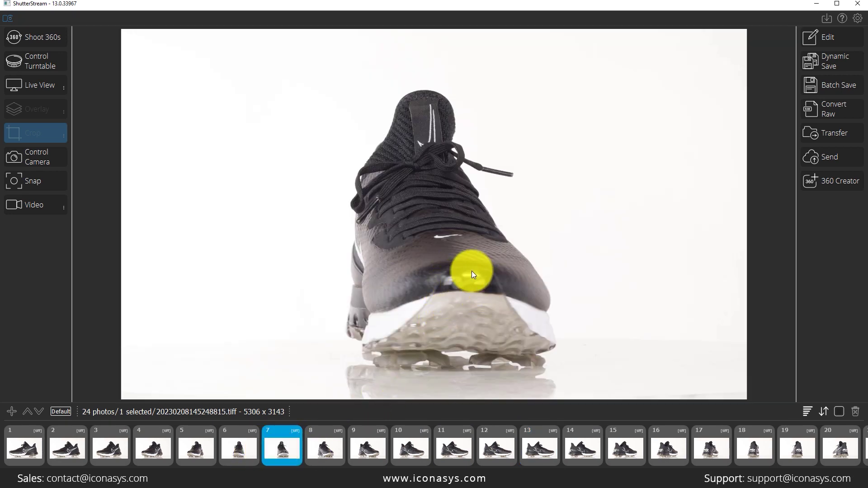
{"action": "left_click", "coordinate": [530, 446]}
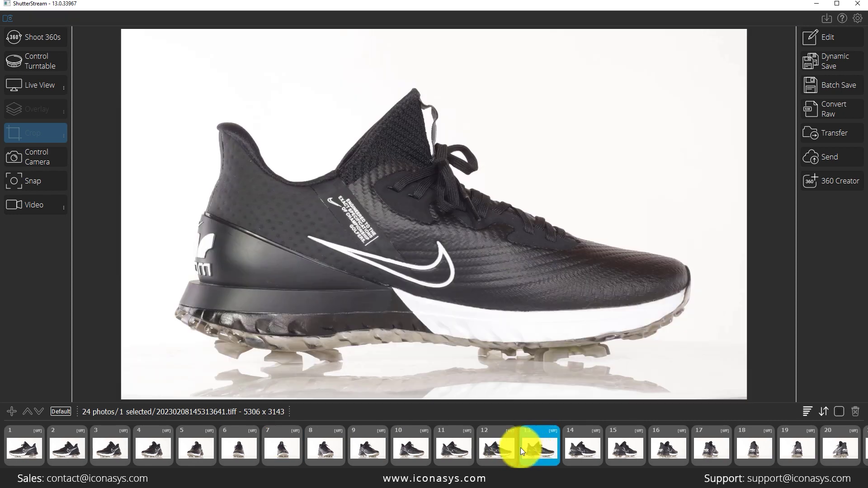
{"action": "left_click", "coordinate": [370, 451]}
{"action": "left_click", "coordinate": [205, 441]}
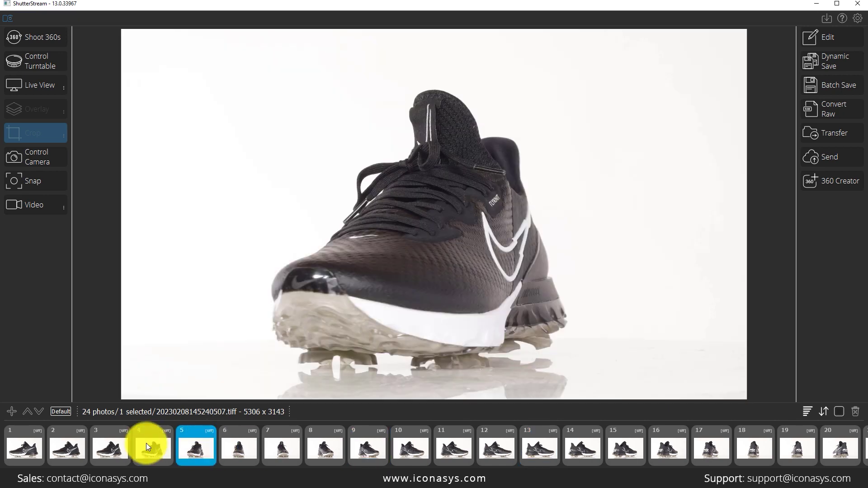
{"action": "left_click", "coordinate": [145, 443]}
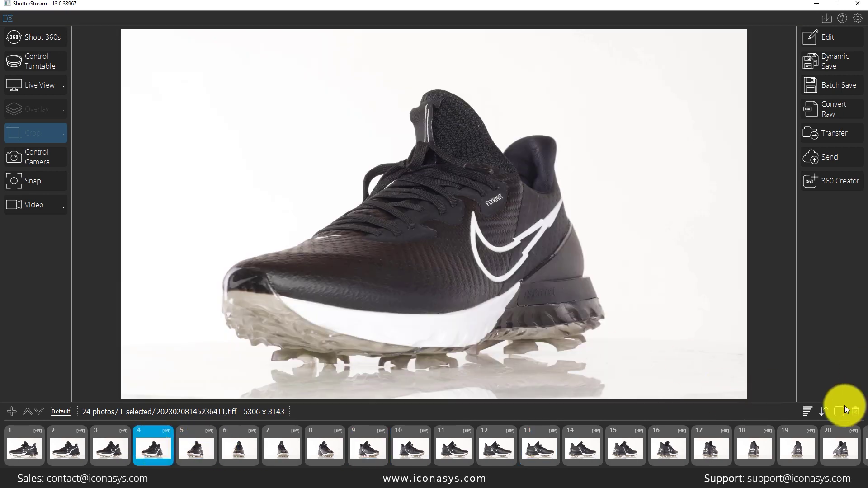
{"action": "left_click", "coordinate": [839, 412]}
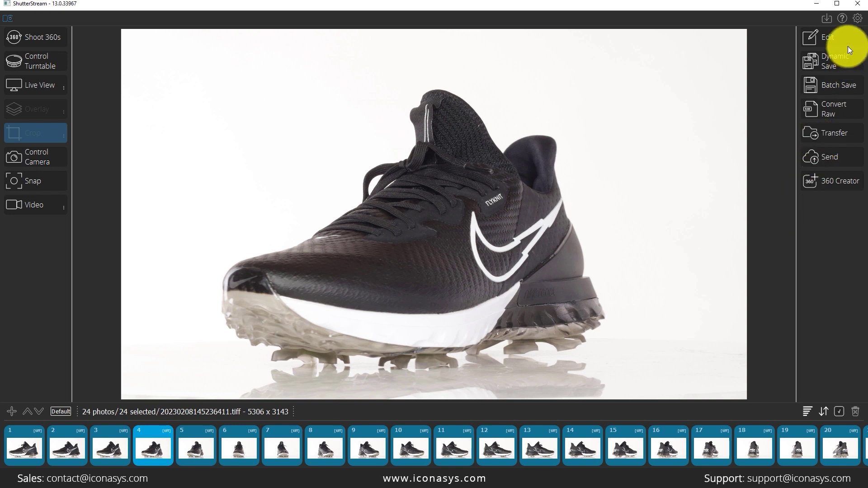
In the editor, sample pixel colours and set the Levels white point to 245
{"action": "left_click", "coordinate": [831, 39]}
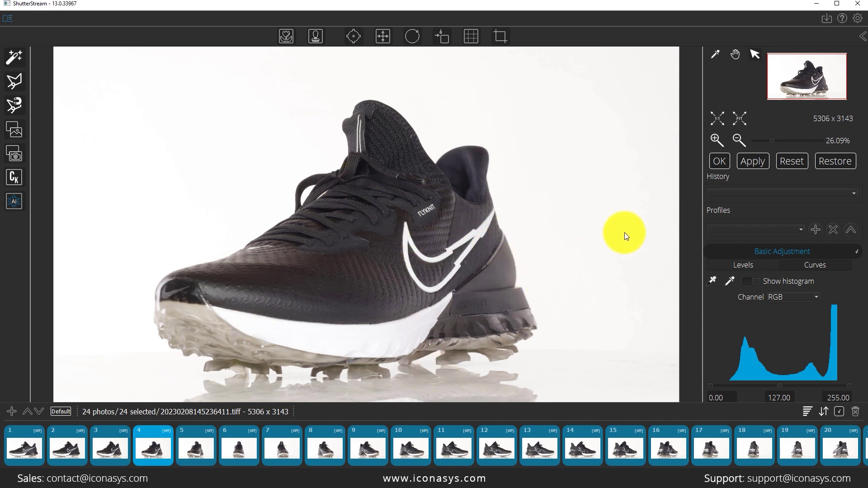
{"action": "left_click", "coordinate": [716, 54]}
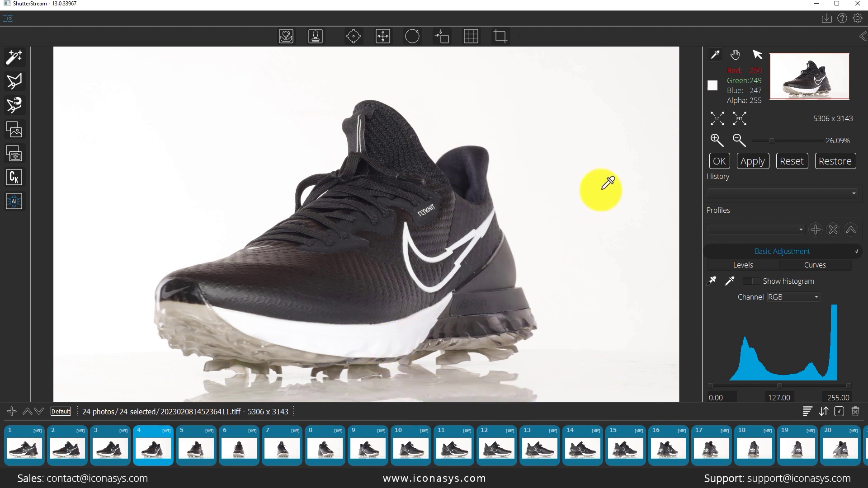
{"action": "left_click", "coordinate": [837, 397]}
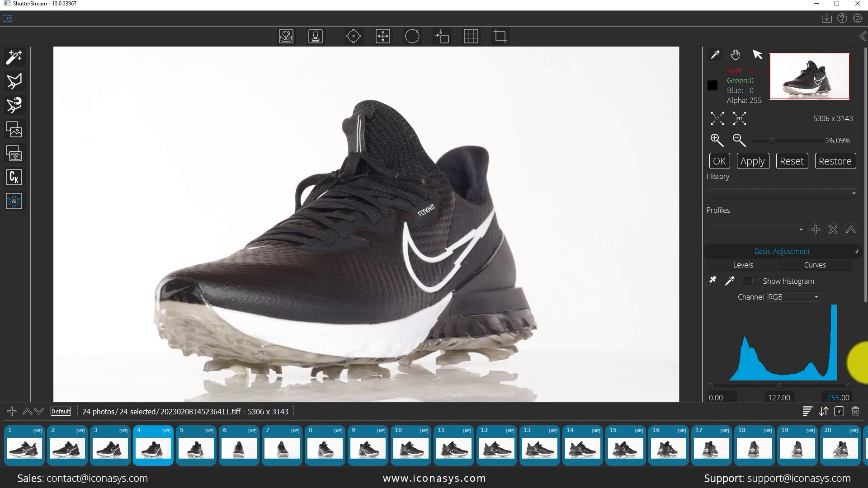
{"action": "key", "text": "BackSpace"}
{"action": "key", "text": "BackSpace"}
{"action": "type", "text": "45"}
{"action": "key", "text": "Return"}
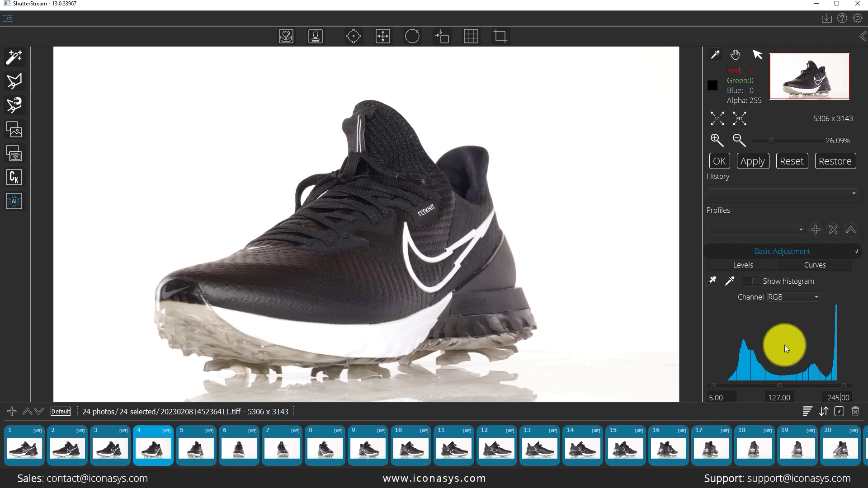
Raise Sharpness to 3.74 and apply the adjustments to all 24 photos
{"action": "scroll", "coordinate": [785, 348], "scroll_direction": "down", "scroll_amount": 3}
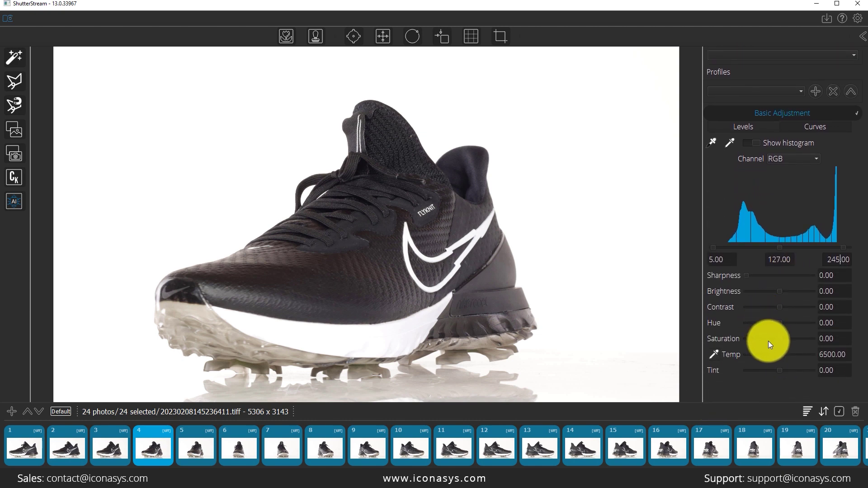
{"action": "left_click_drag", "start_coordinate": [758, 281], "coordinate": [756, 275]}
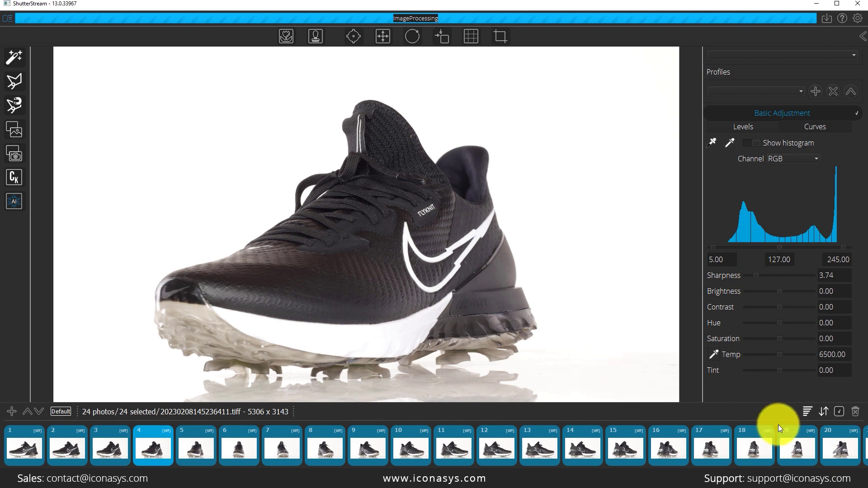
{"action": "scroll", "coordinate": [743, 324], "scroll_direction": "up", "scroll_amount": 3}
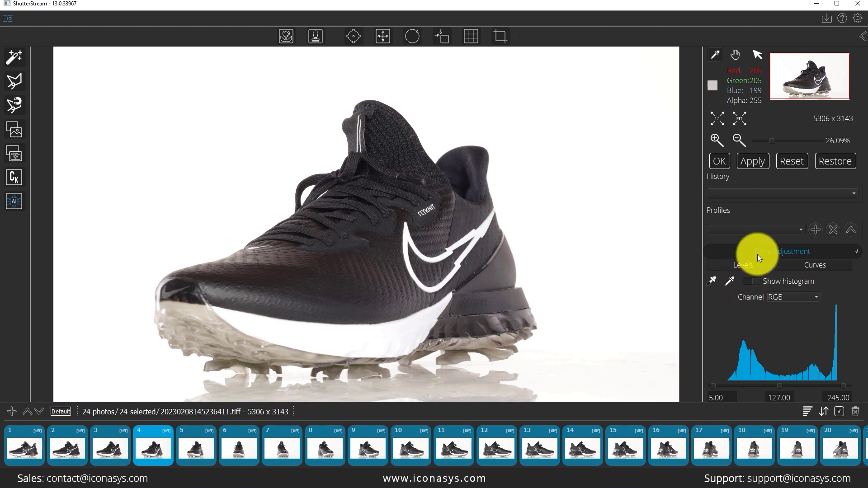
{"action": "left_click", "coordinate": [755, 163]}
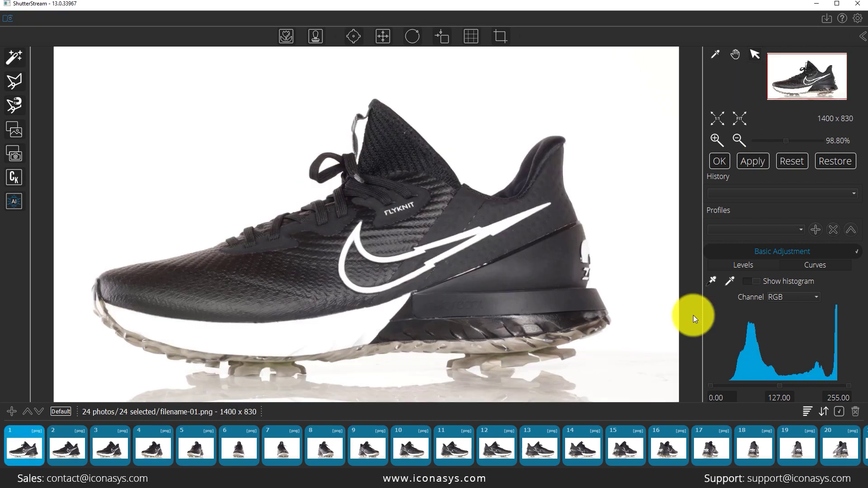
Batch-save the photos as JPEGs named nike-, 1400 px wide, without replacing transparent areas
{"action": "left_click", "coordinate": [865, 41]}
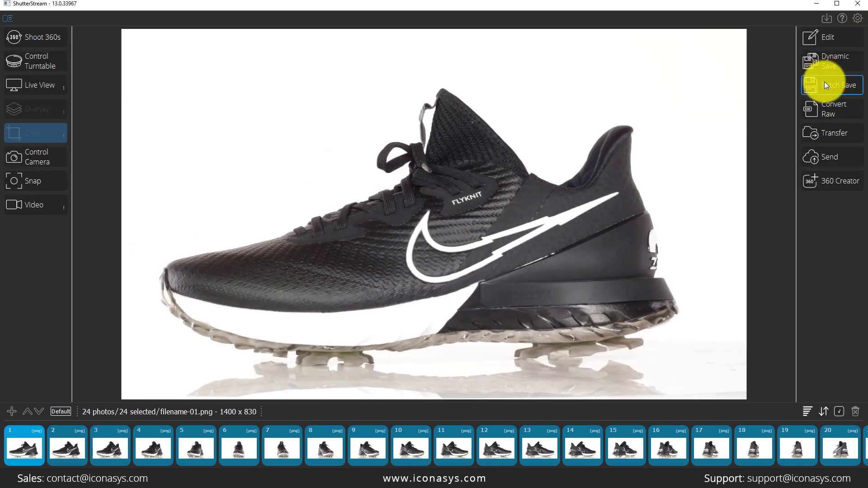
{"action": "left_click", "coordinate": [824, 85]}
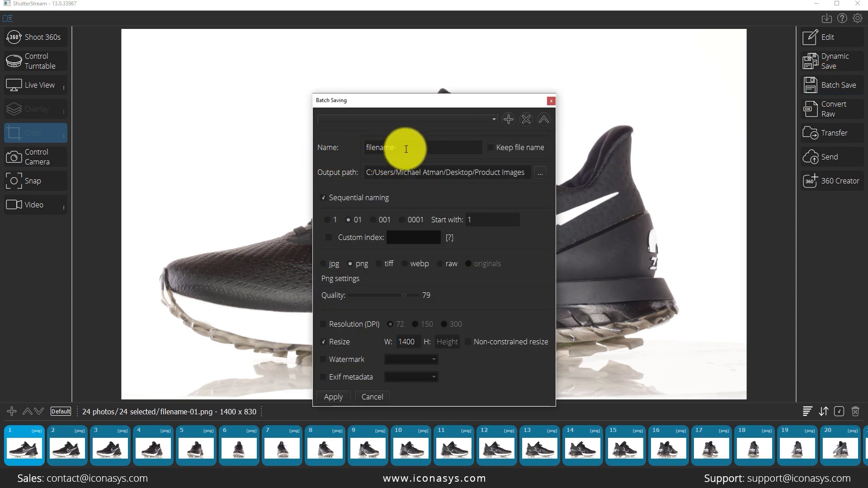
{"action": "type", "text": "nike-"}
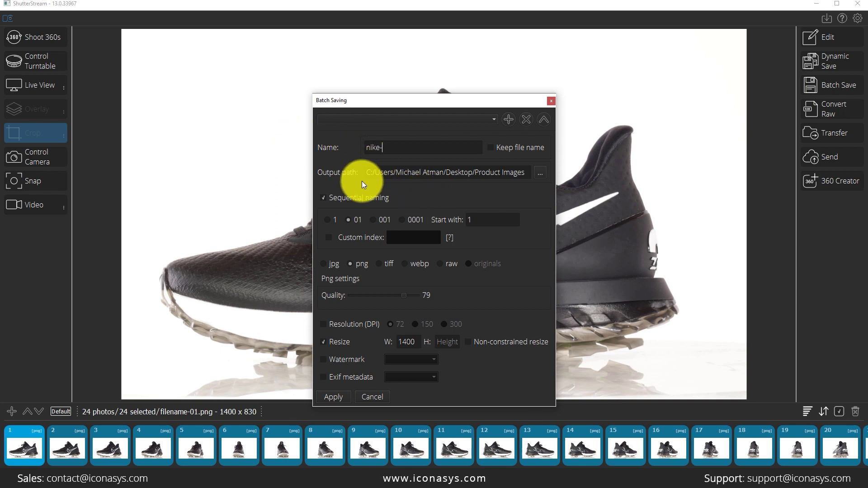
{"action": "left_click_drag", "start_coordinate": [402, 100], "coordinate": [410, 51]}
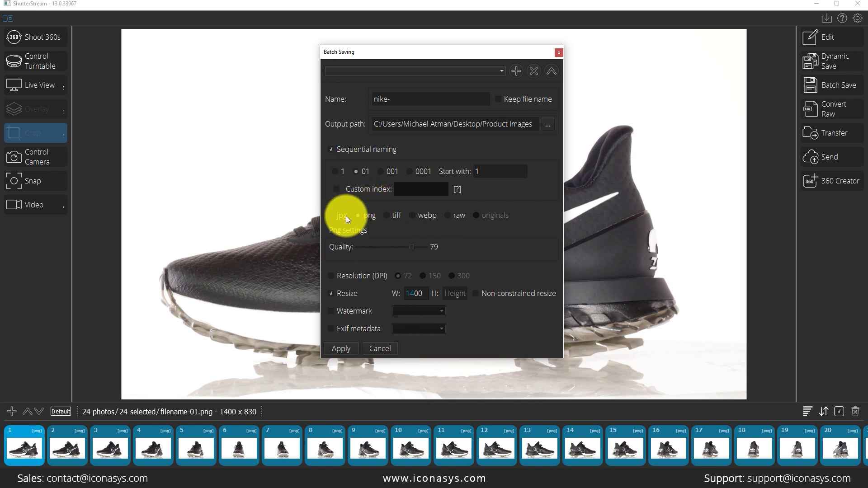
{"action": "left_click", "coordinate": [333, 215]}
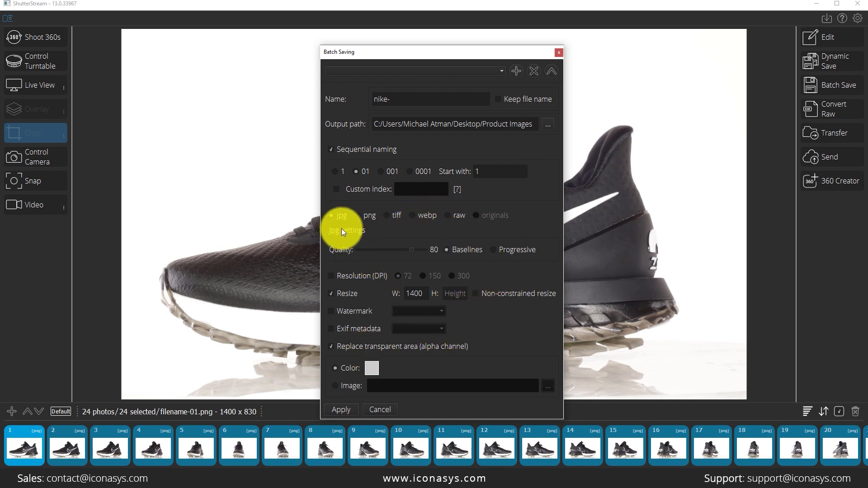
{"action": "left_click", "coordinate": [332, 347]}
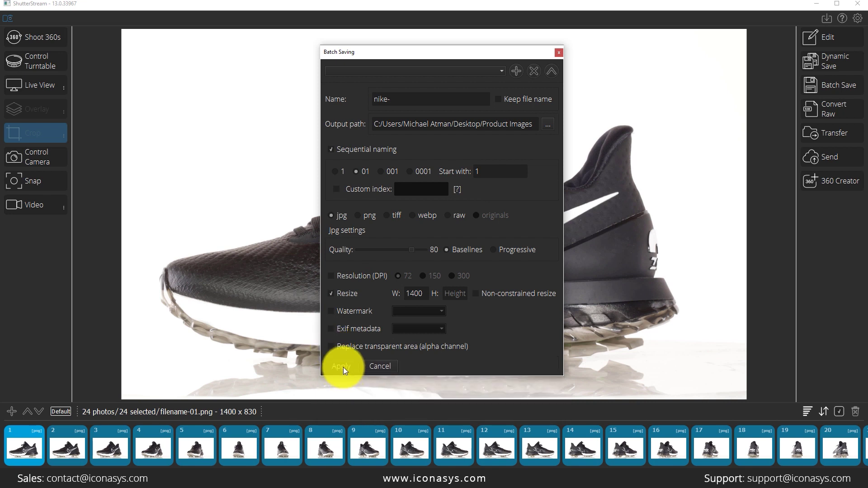
{"action": "left_click", "coordinate": [343, 368]}
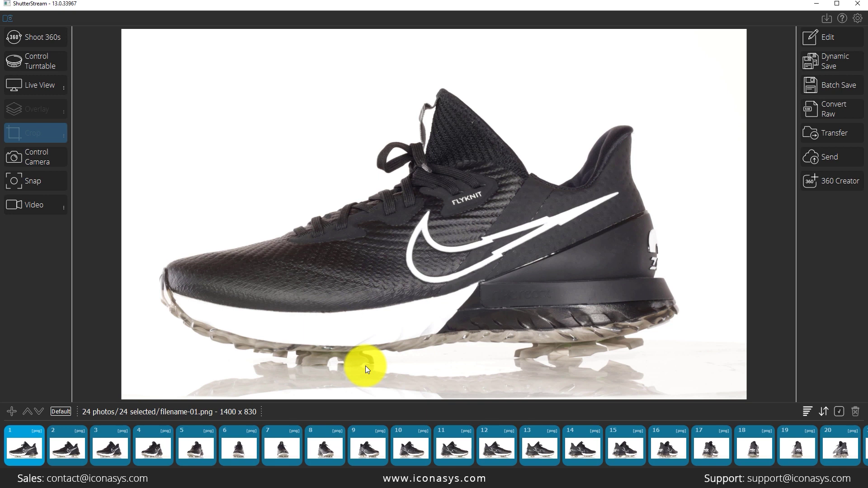
Load the 24 shoe shots into the 360 View Creator unresized and spin the preview
{"action": "left_click", "coordinate": [828, 182]}
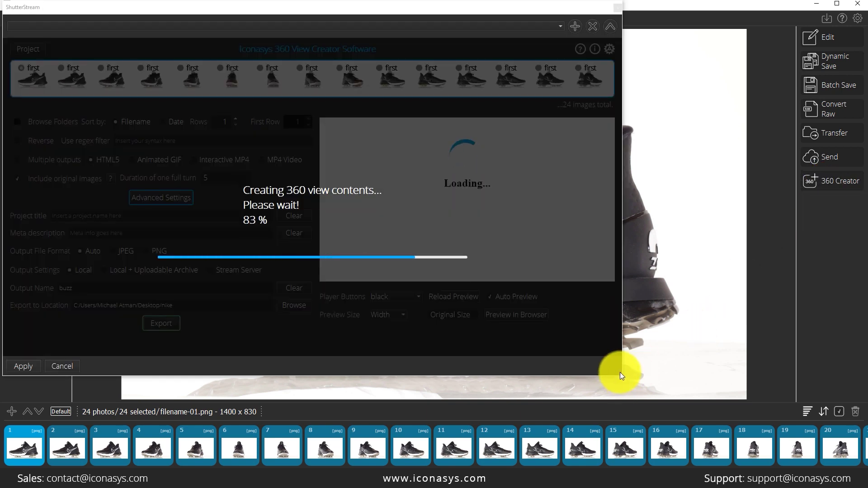
{"action": "left_click_drag", "start_coordinate": [621, 375], "coordinate": [798, 452]}
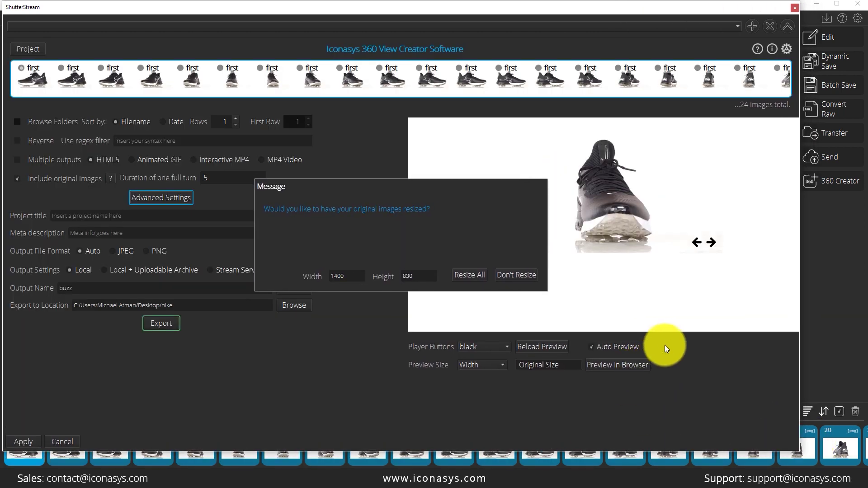
{"action": "left_click", "coordinate": [519, 275]}
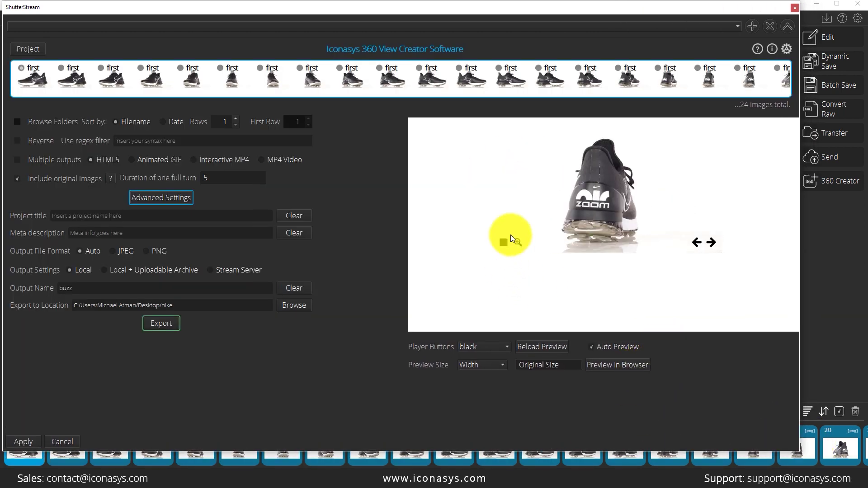
{"action": "left_click_drag", "start_coordinate": [645, 201], "coordinate": [591, 222]}
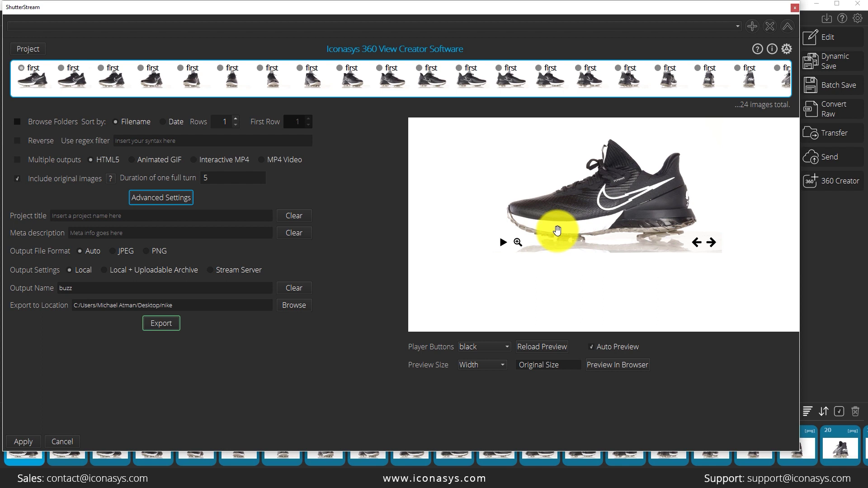
Set the preview size to 600 and turn the shoe by hand to its side profile
{"action": "left_click", "coordinate": [565, 365]}
{"action": "left_click", "coordinate": [525, 393]}
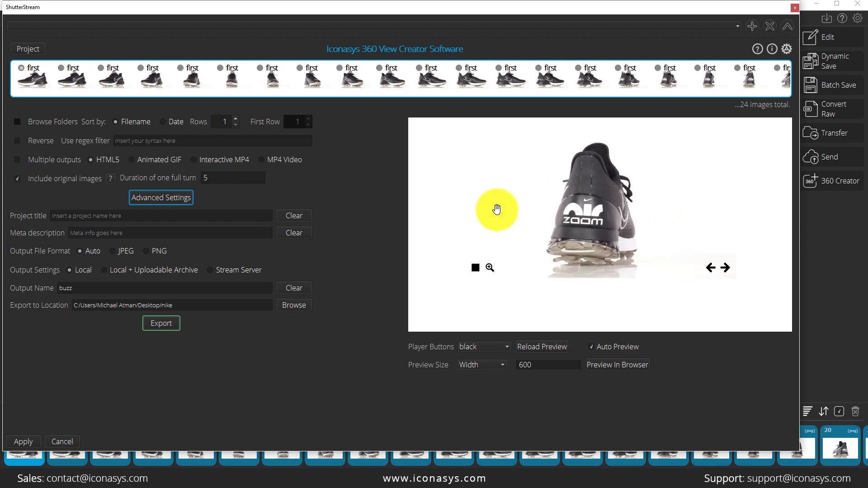
{"action": "mouse_move", "coordinate": [557, 222]}
{"action": "left_mouse_down"}
{"action": "mouse_move", "coordinate": [581, 294]}
{"action": "mouse_move", "coordinate": [626, 218]}
{"action": "mouse_move", "coordinate": [549, 228]}
{"action": "left_mouse_up"}
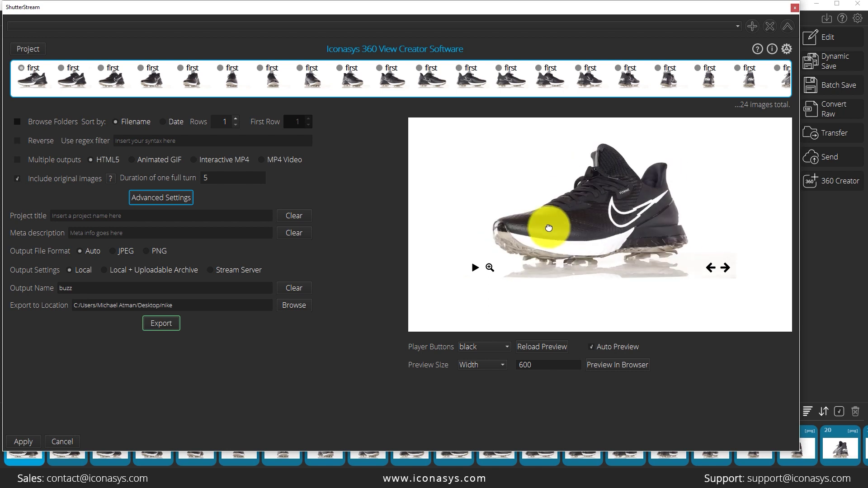
{"action": "left_click_drag", "start_coordinate": [548, 228], "coordinate": [554, 227]}
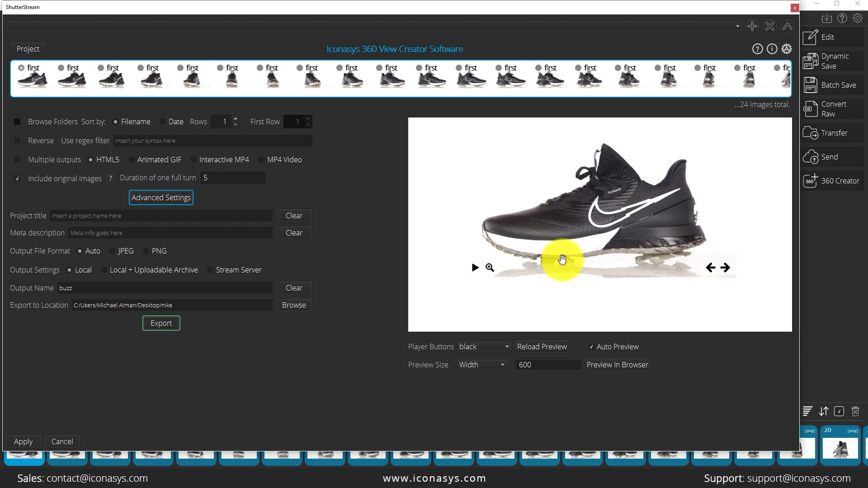